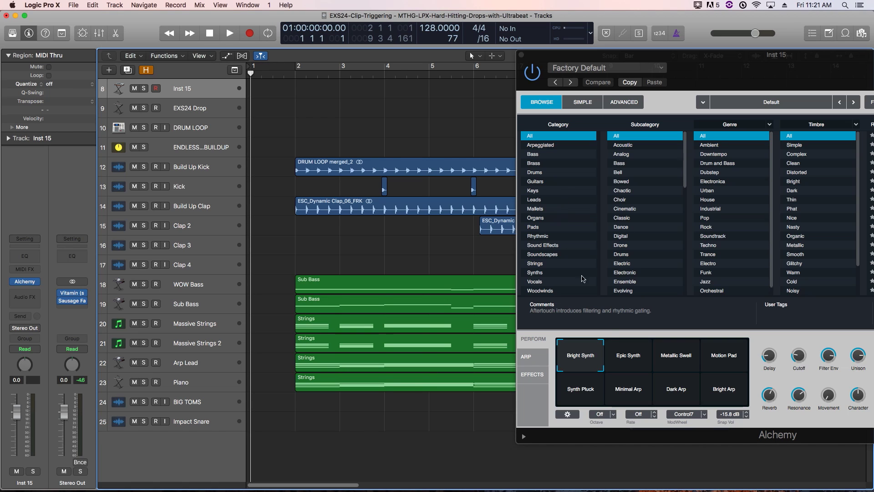
Morph Alchemy's sound to the centre point between Epic Synth, Metallic Swell, Minimal Arp and Dark Arp
click(669, 381)
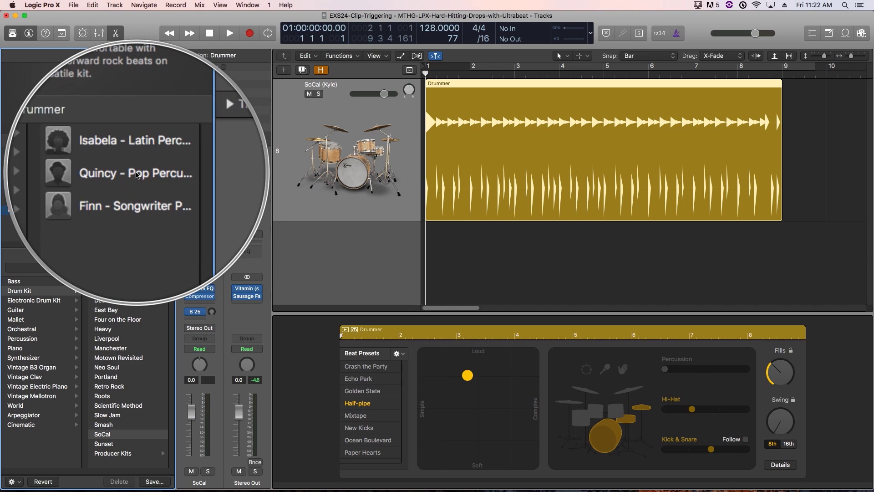
mouse_move(137, 174)
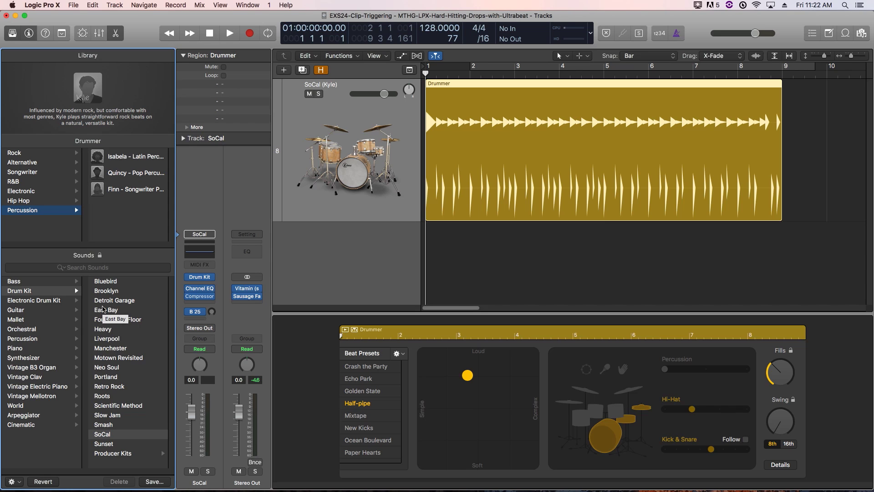
click(10, 35)
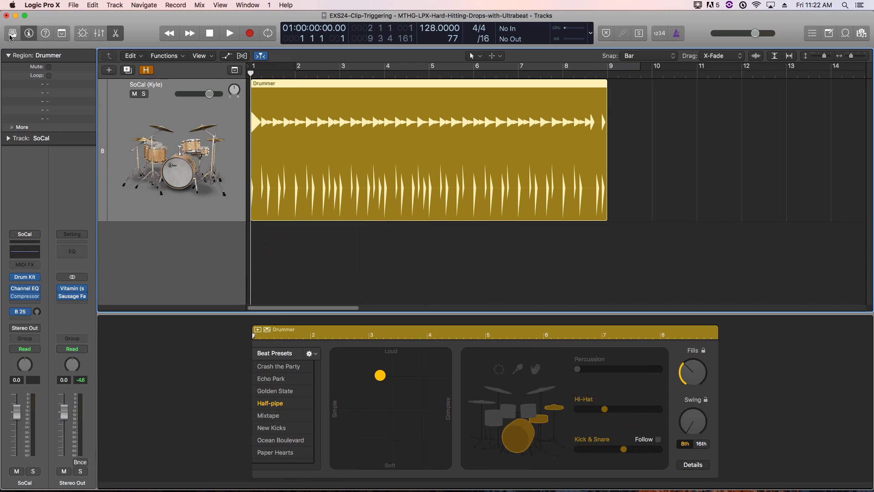
click(373, 272)
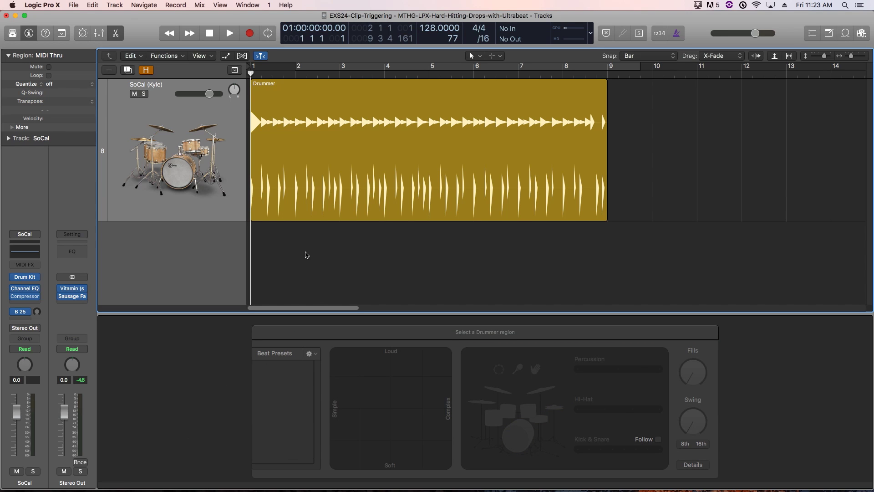
click(324, 161)
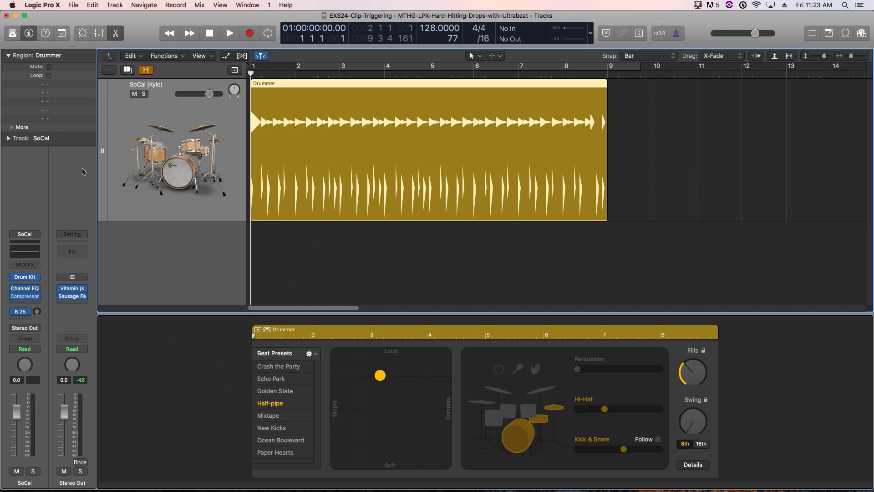
click(12, 35)
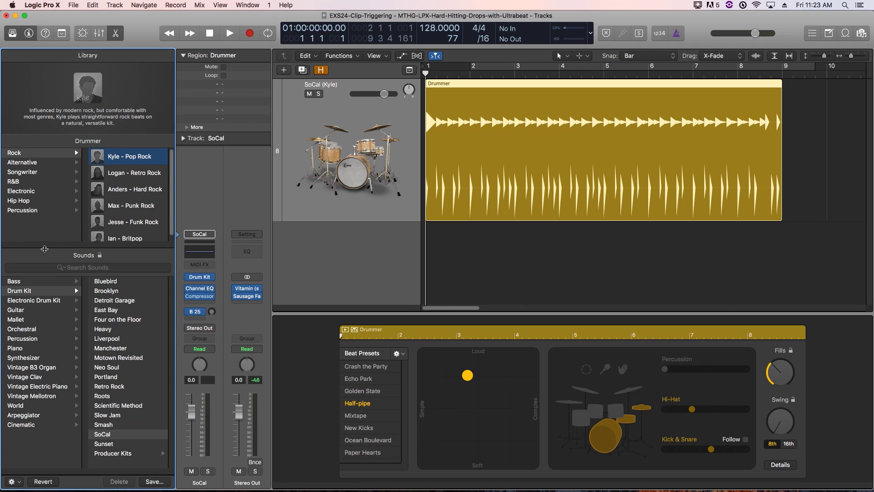
click(38, 165)
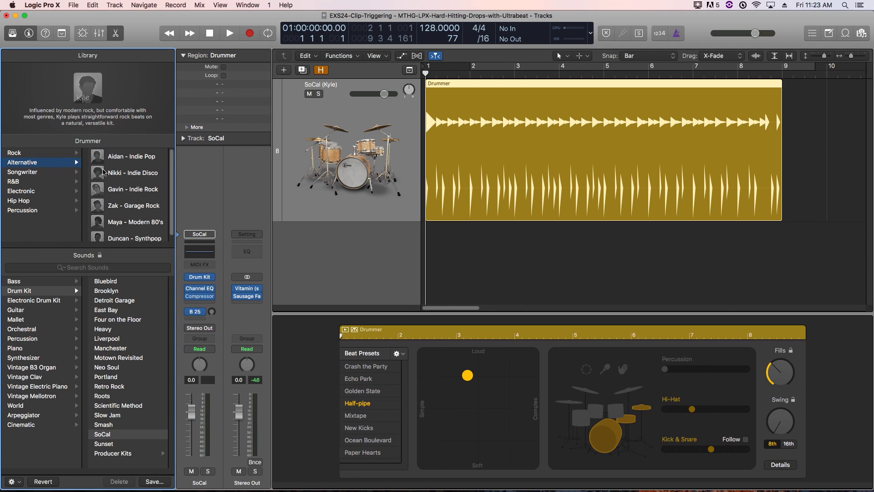
scroll(172, 187, down, 1)
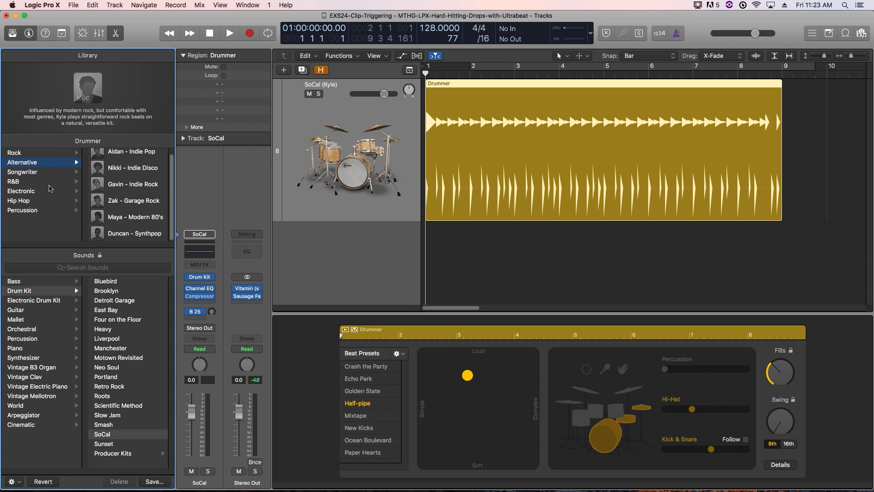
click(46, 210)
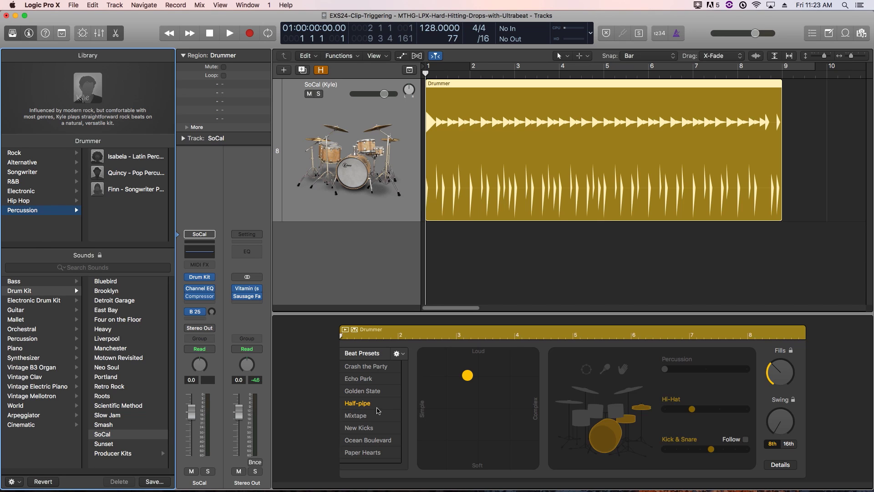
click(577, 159)
key(super+Left)
key(super+Left)
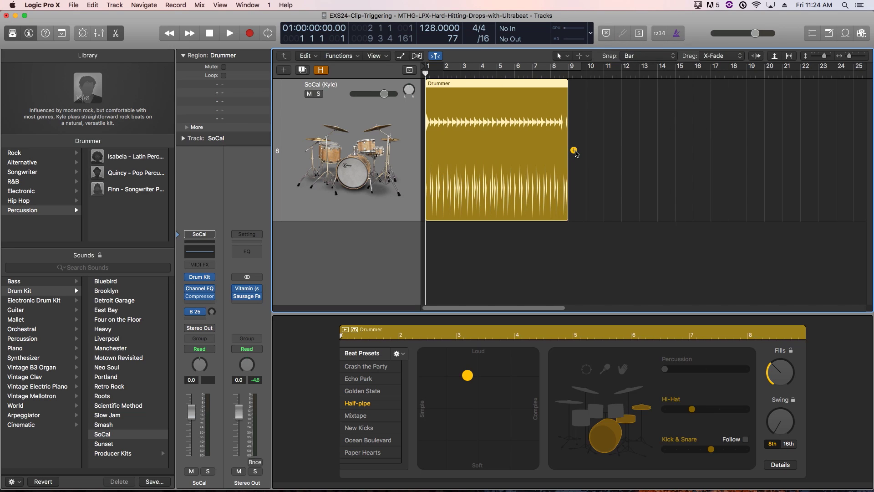
Append two more Drummer regions after the first so the track reaches bar 25
click(573, 151)
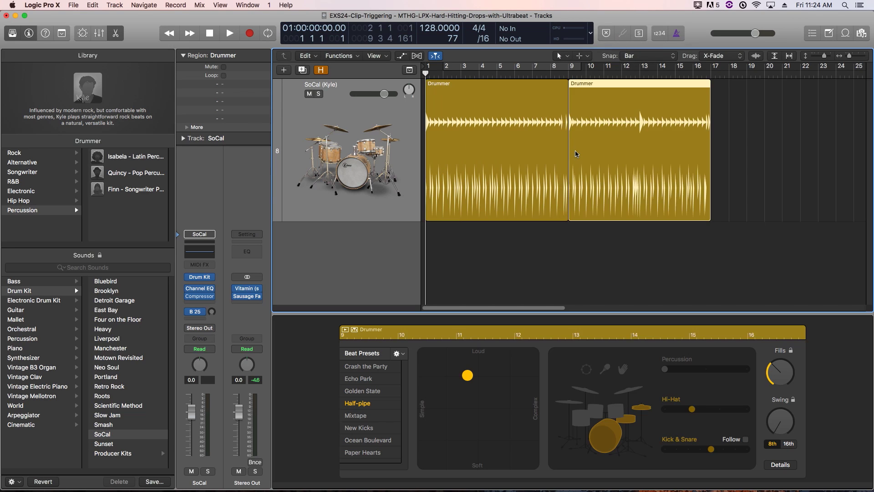
click(714, 153)
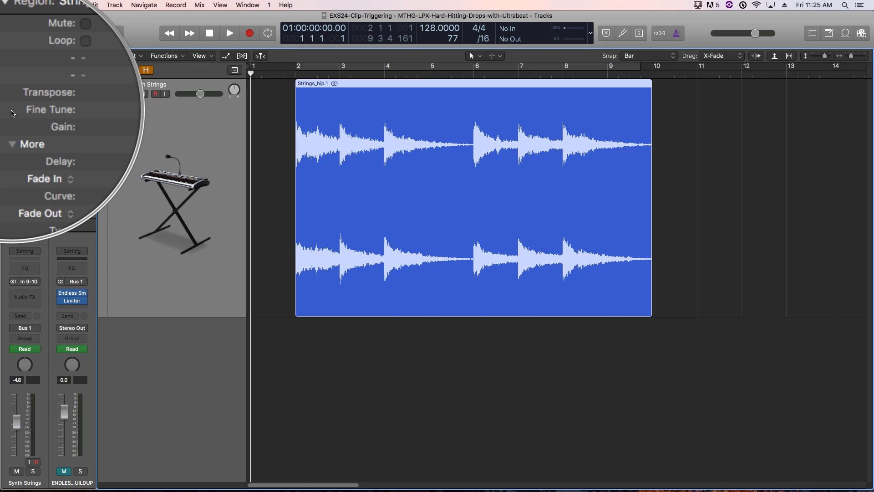
Transpose the Strings_bip.1 region to +2 and bring up its Fine Tune values
click(92, 105)
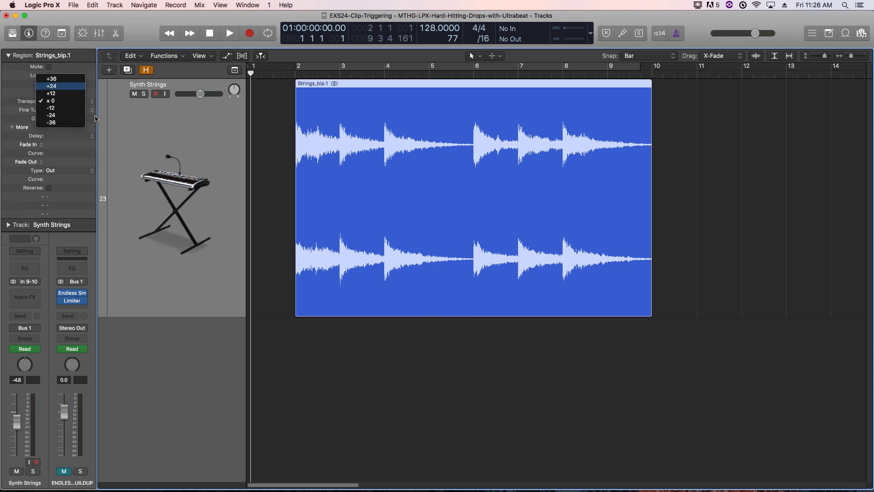
click(417, 277)
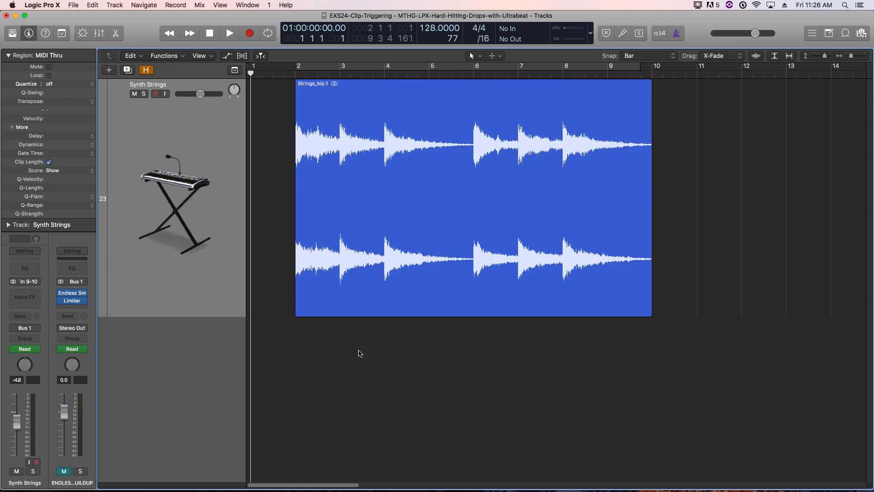
click(361, 346)
click(357, 238)
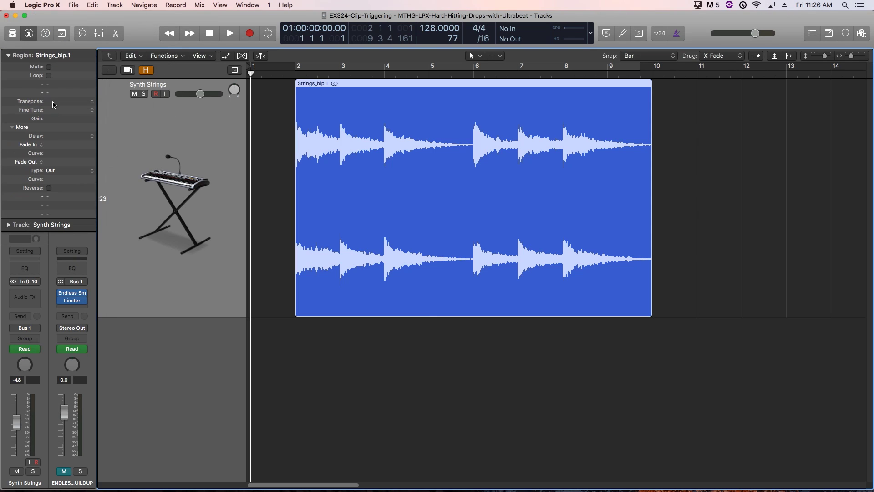
drag(54, 104, 55, 99)
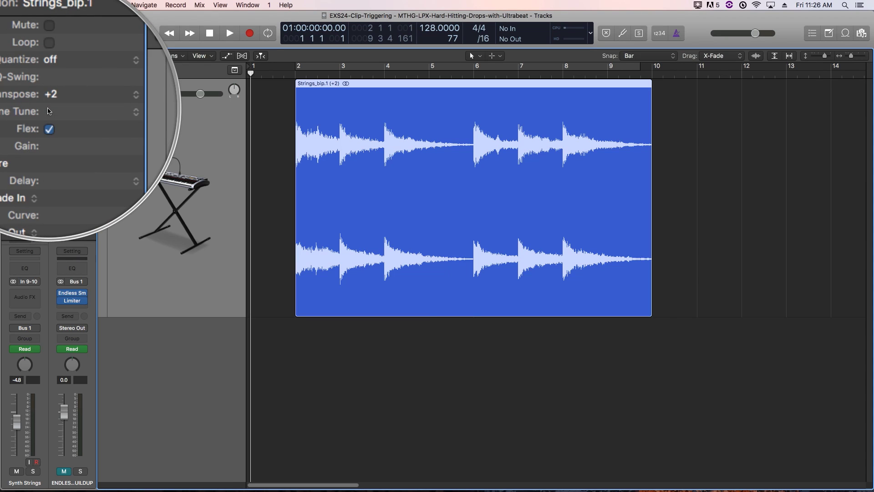
click(49, 111)
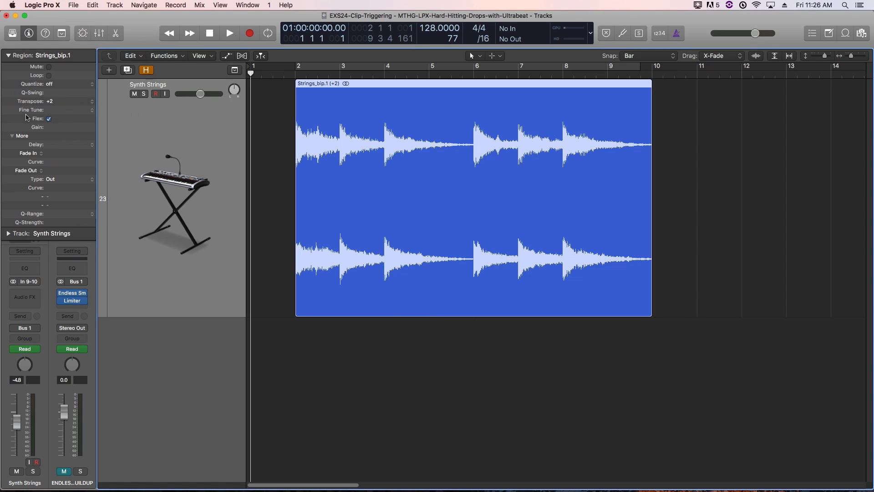
click(93, 111)
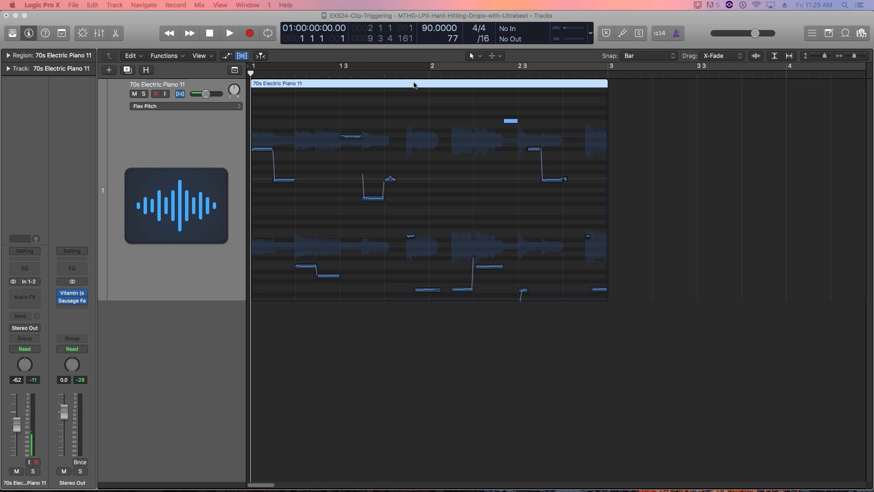
Switch the Arpeggiator pattern to Grid mode and shorten step 2's gate length
right_click(414, 85)
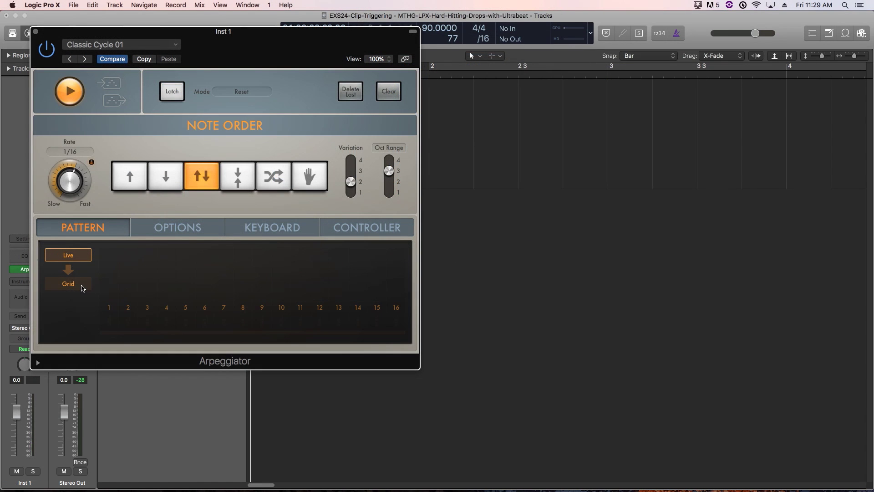
click(83, 287)
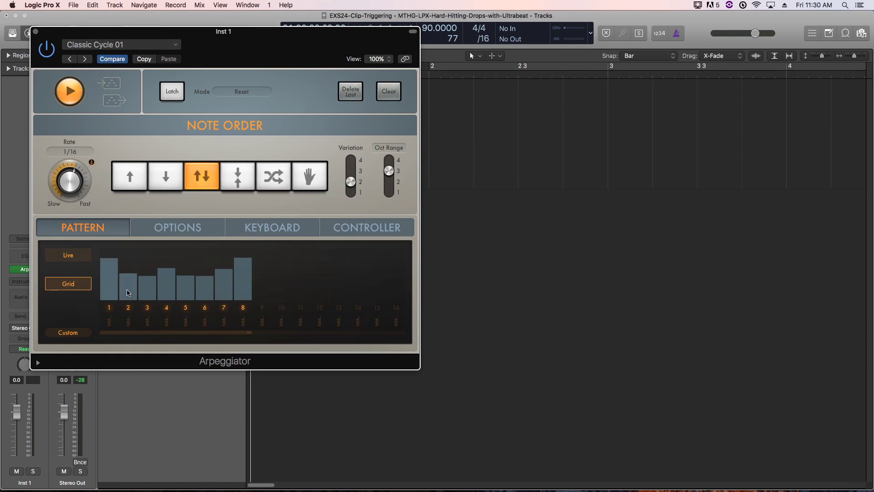
mouse_move(132, 296)
mouse_down()
mouse_move(123, 296)
mouse_move(186, 294)
mouse_up()
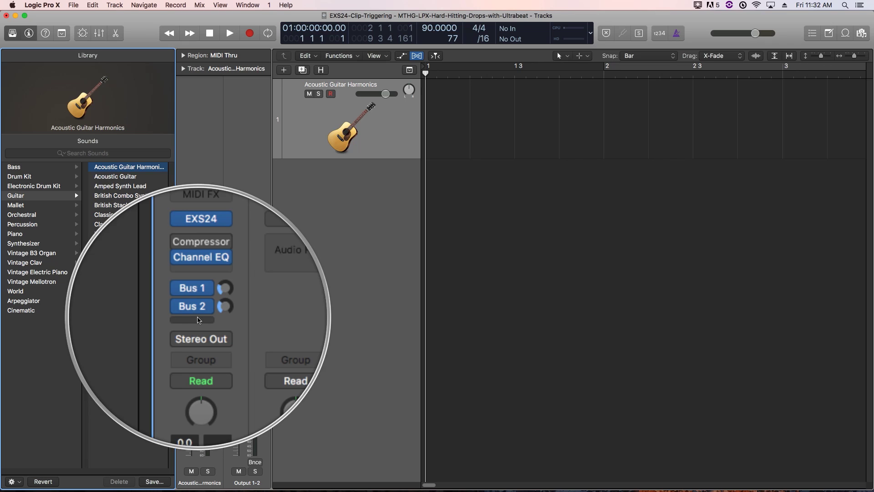
Set Audio > General Automatic Bus Assignment to Busses above 24, then close Preferences
click(42, 5)
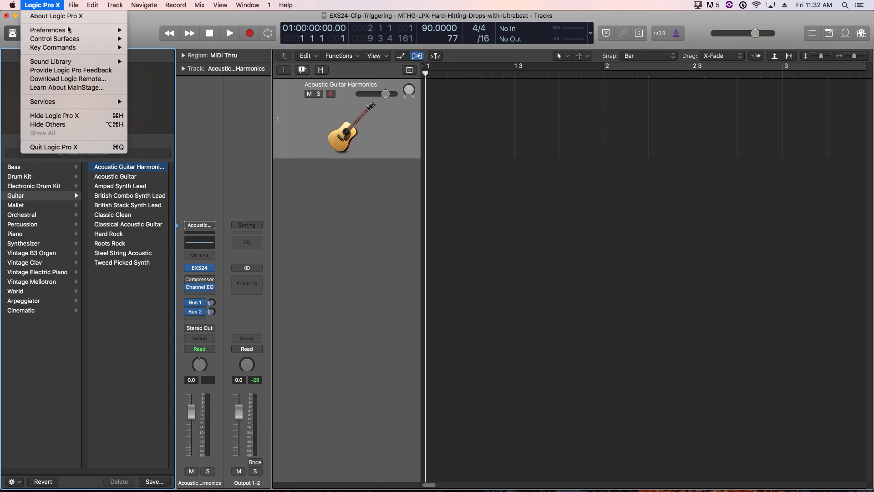
mouse_move(69, 30)
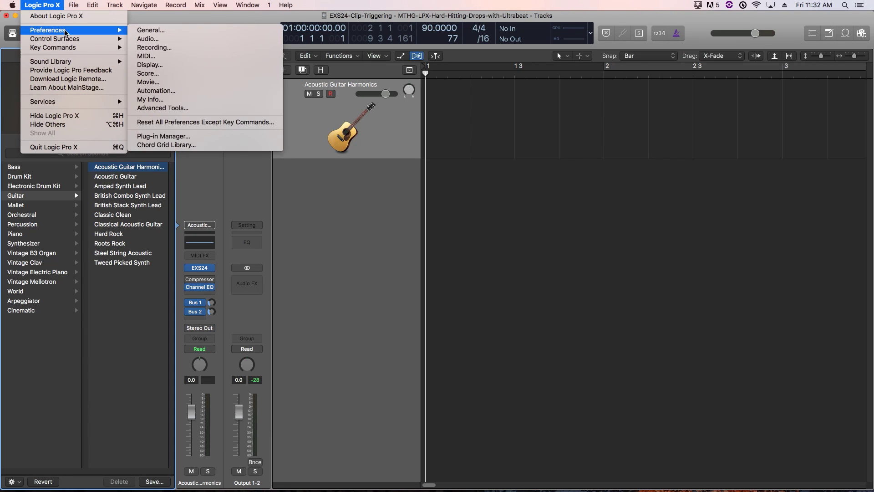
click(155, 44)
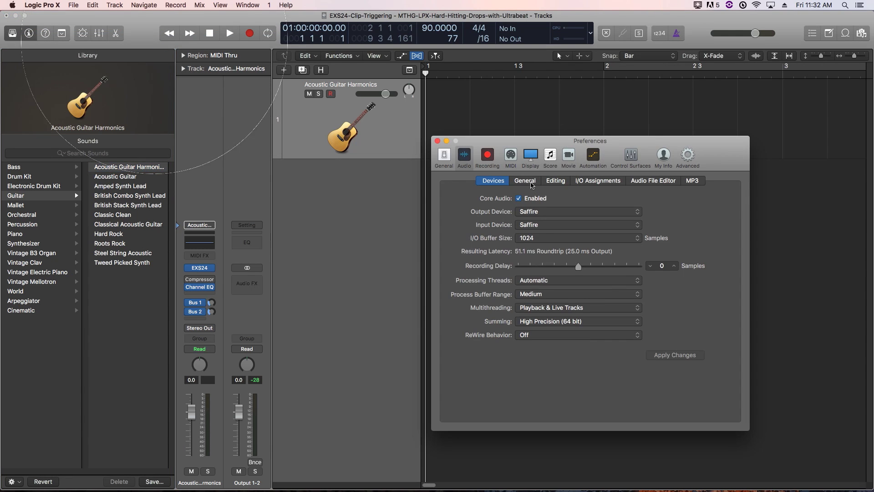
click(532, 182)
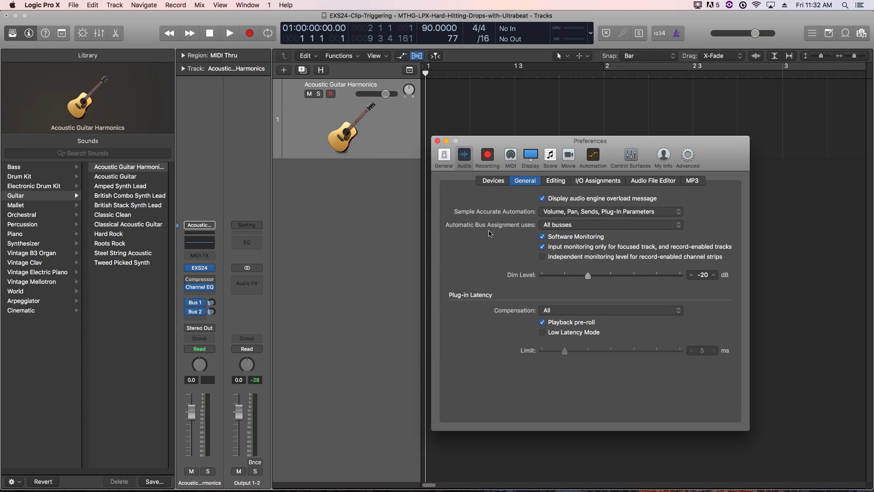
click(569, 228)
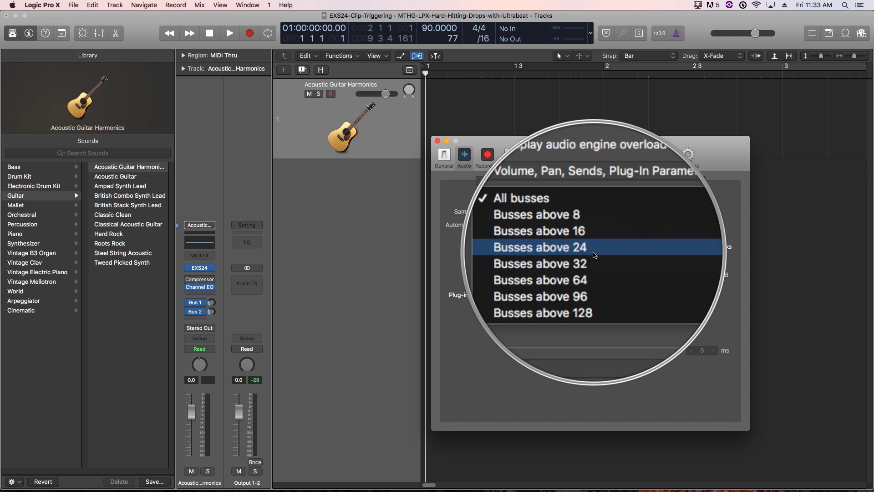
click(594, 255)
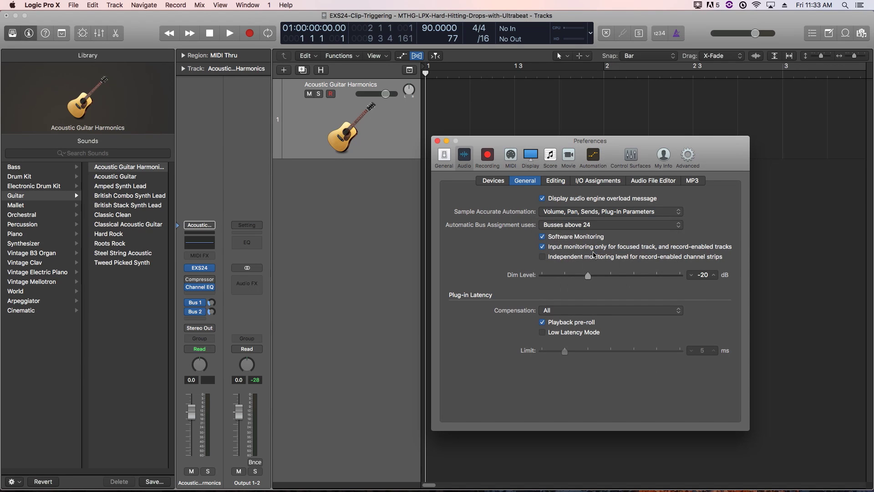
click(437, 140)
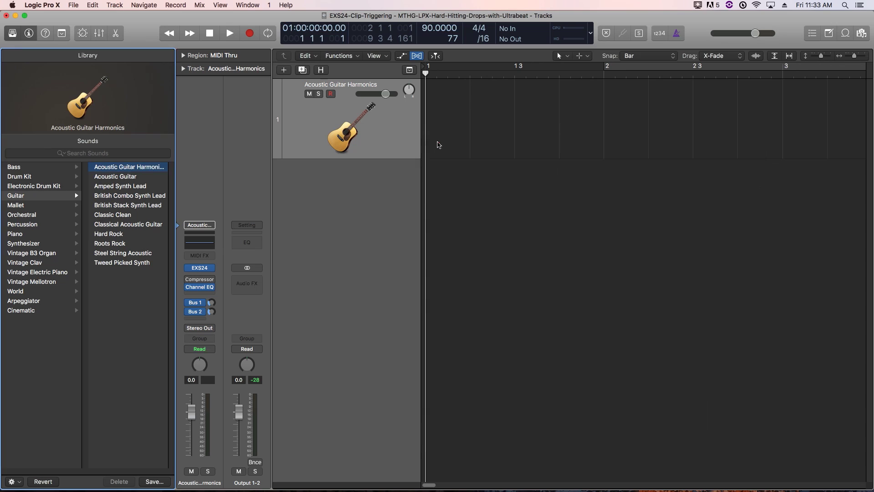
Reset the channel strip and reload Acoustic Guitar Harmonics so its sends use B 25 and B 26
click(200, 225)
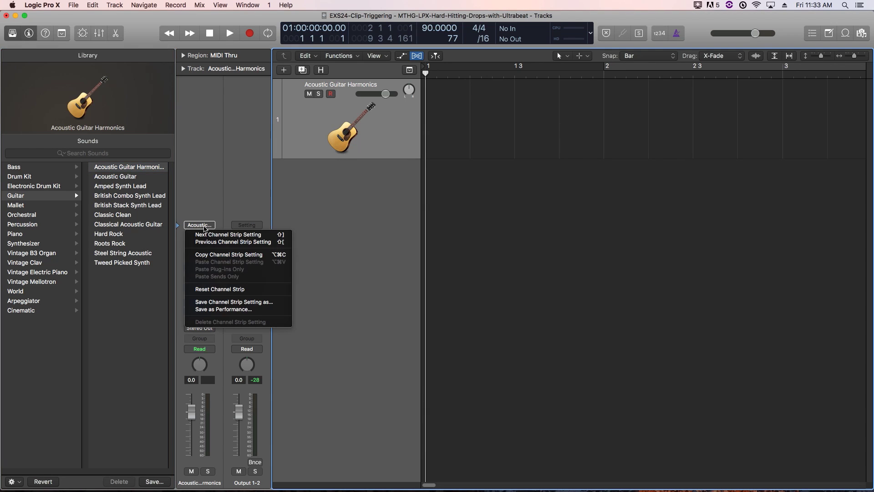
click(220, 289)
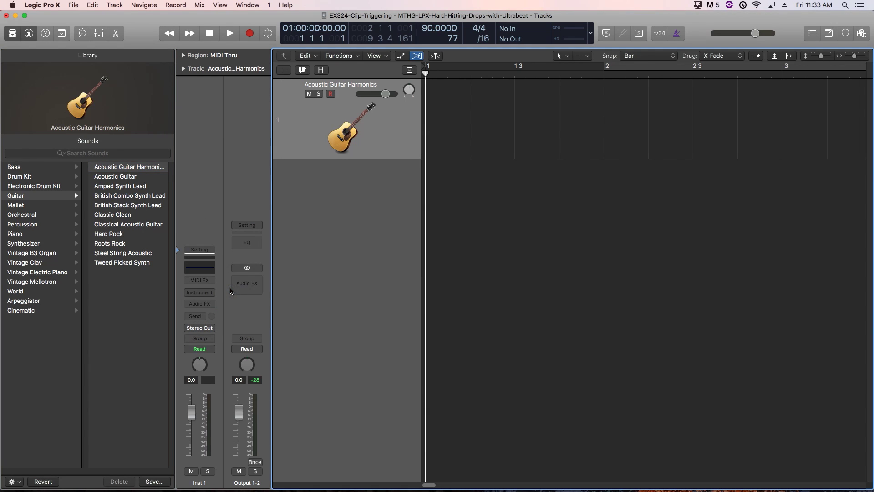
click(118, 169)
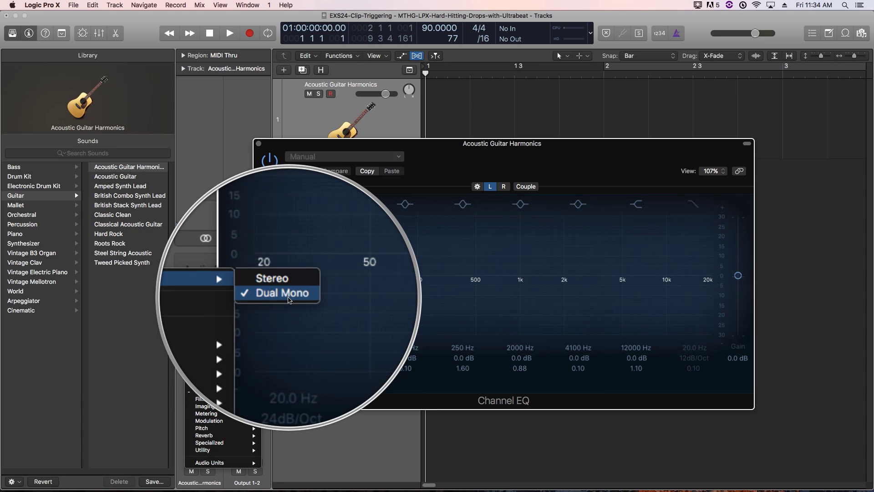
Put the Channel EQ in Dual Mono with a 75 Hz left high cut and 330 Hz right low cut
click(262, 297)
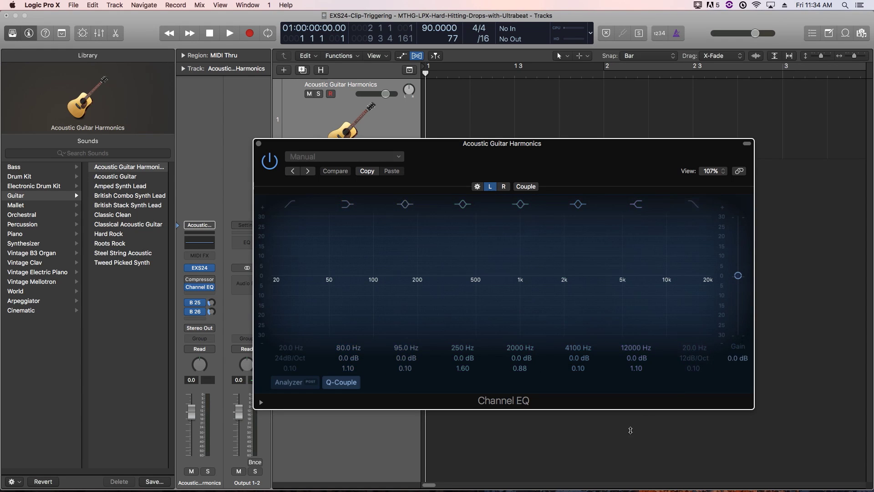
click(692, 206)
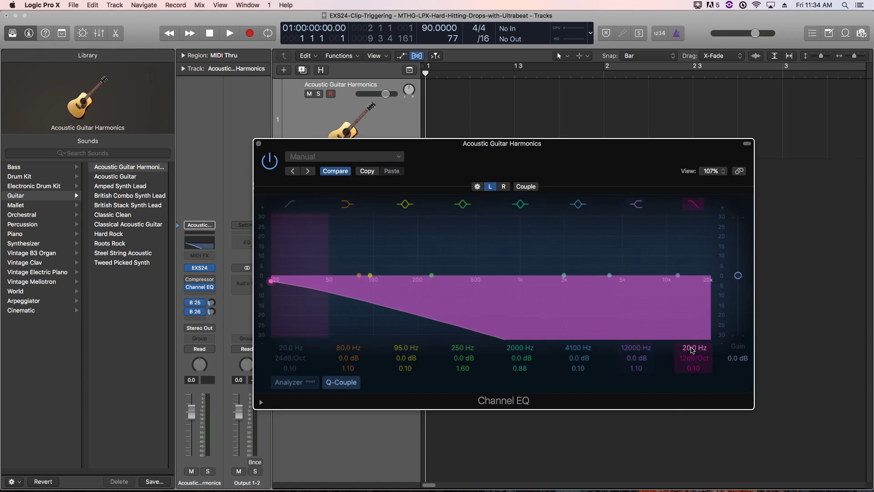
drag(694, 348, 694, 339)
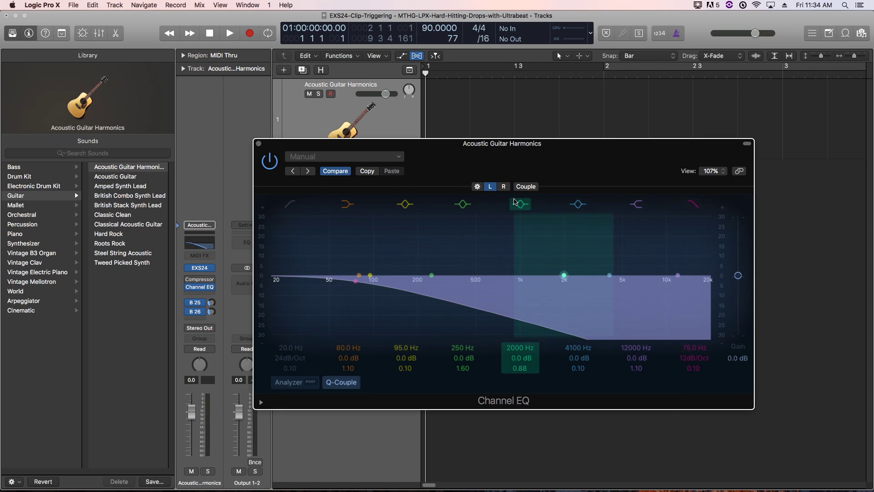
click(503, 186)
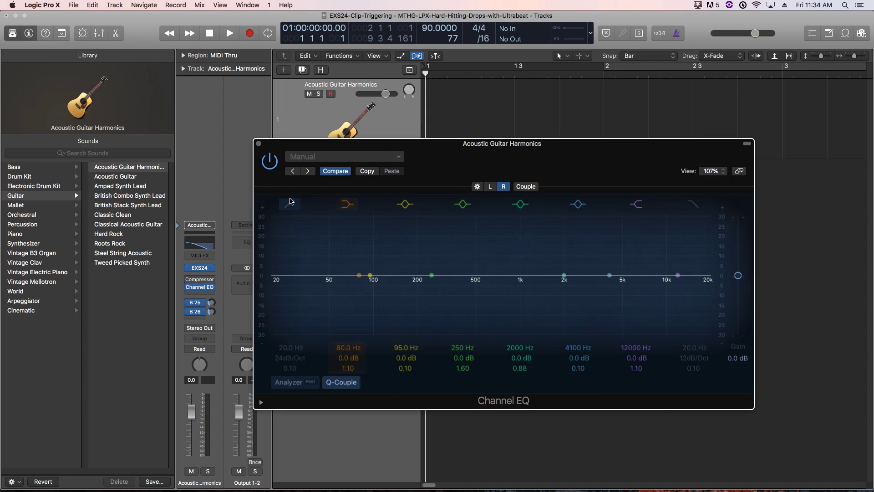
click(290, 203)
drag(285, 340, 440, 237)
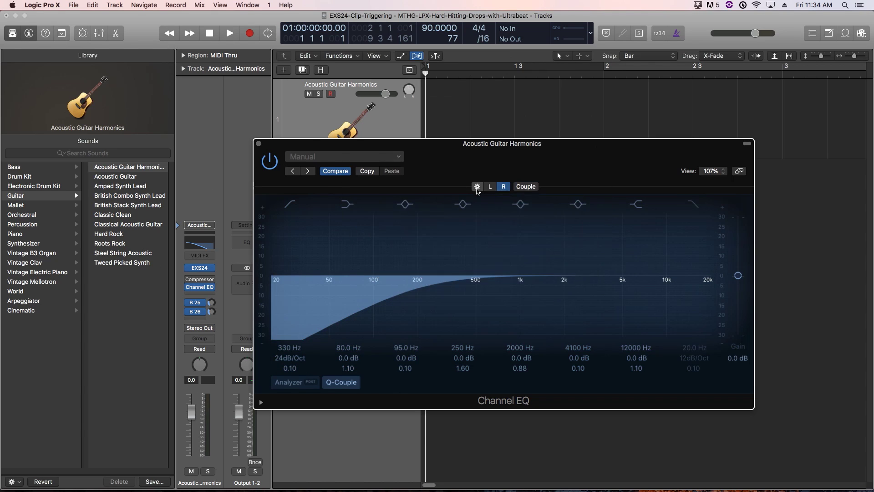
click(475, 186)
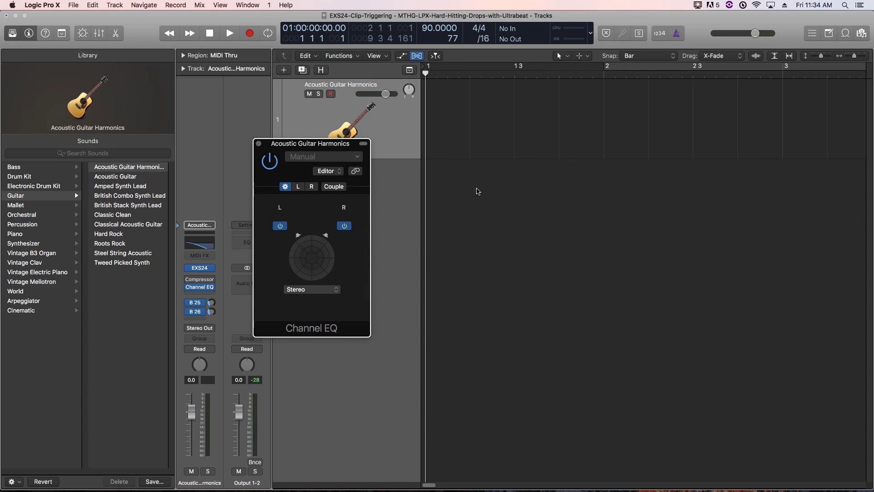
Switch the Channel EQ to Mid/Side, view the Side curve, and couple Mid and Side
click(301, 291)
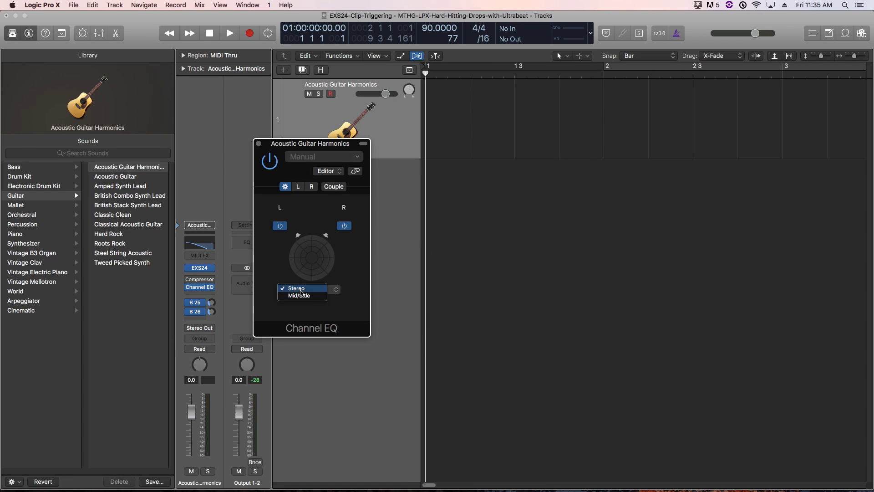
click(301, 299)
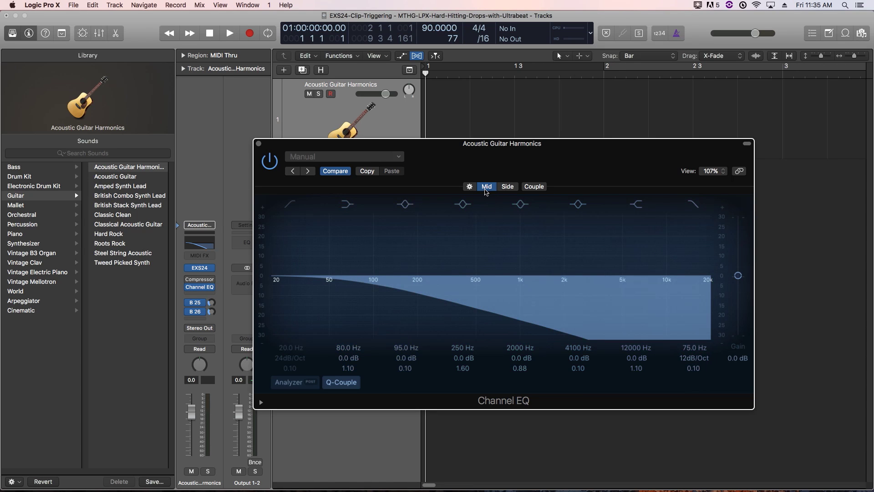
click(505, 188)
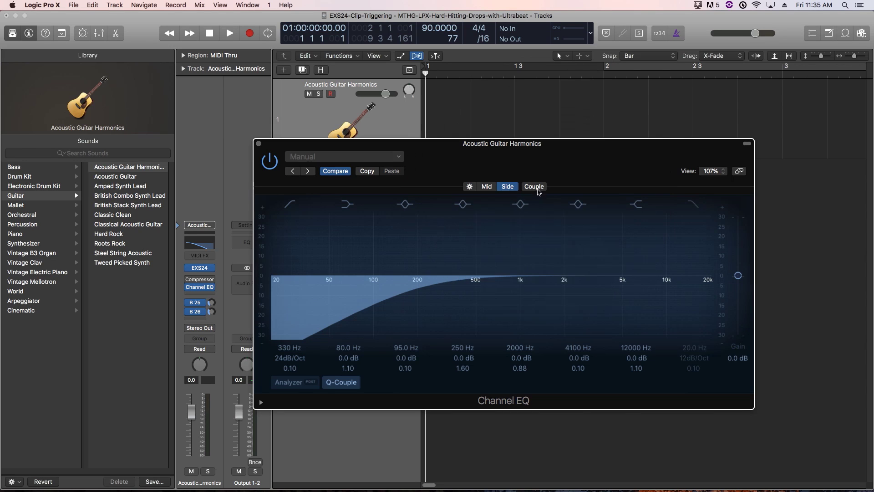
click(537, 189)
Boost the 2000 Hz band by +10 dB on the coupled EQ and compare Mid and Side curves
click(495, 187)
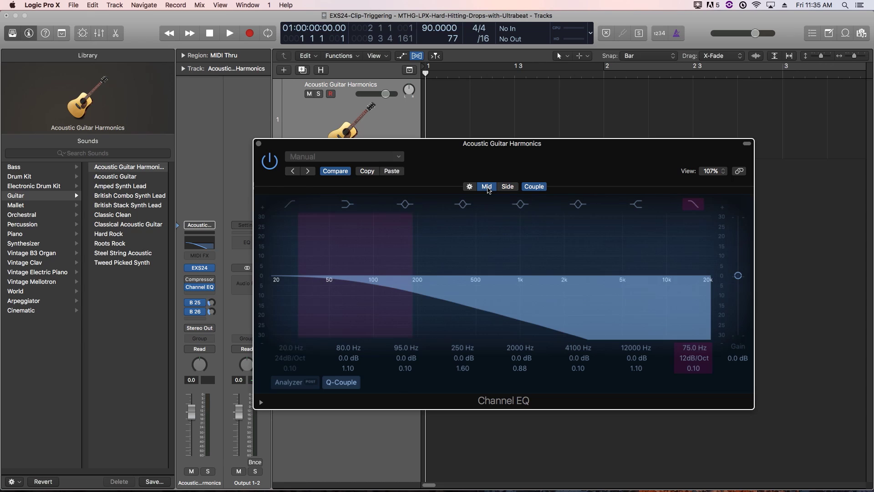
click(506, 188)
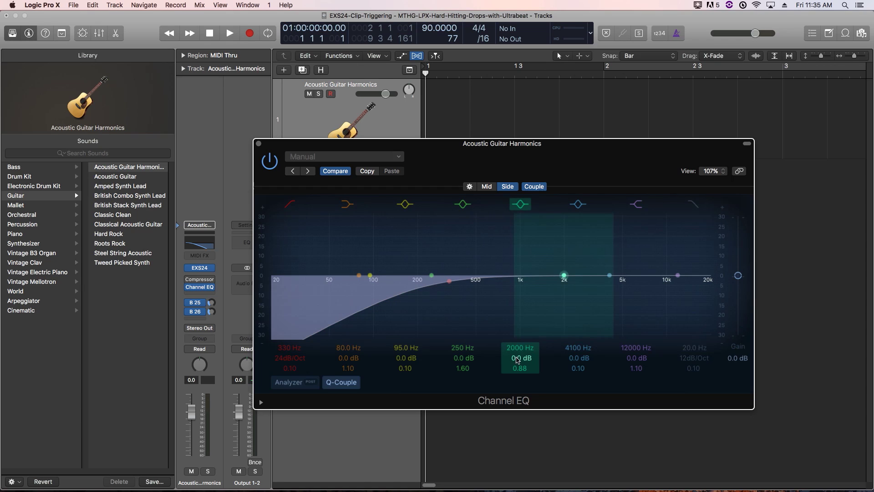
drag(517, 360, 505, 222)
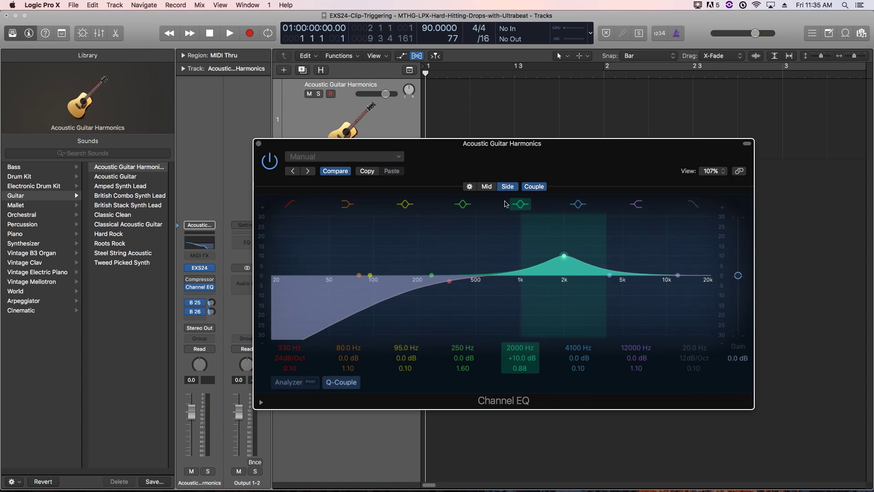
click(487, 186)
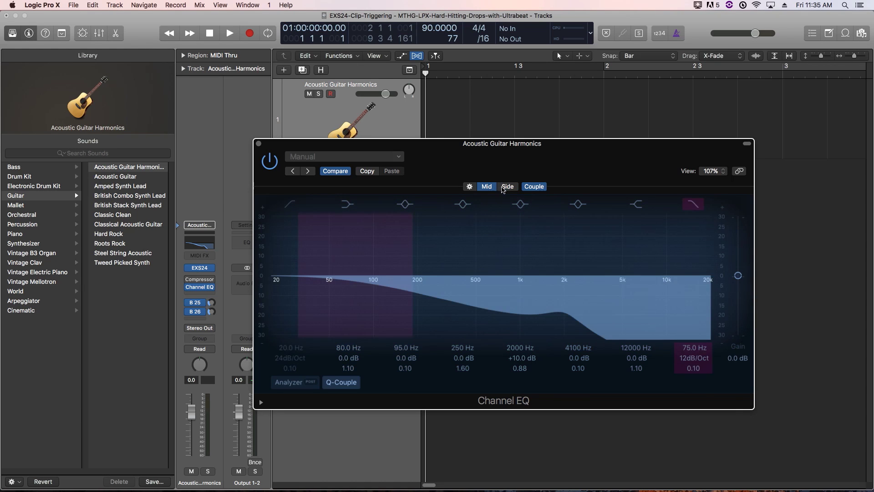
click(502, 189)
click(505, 188)
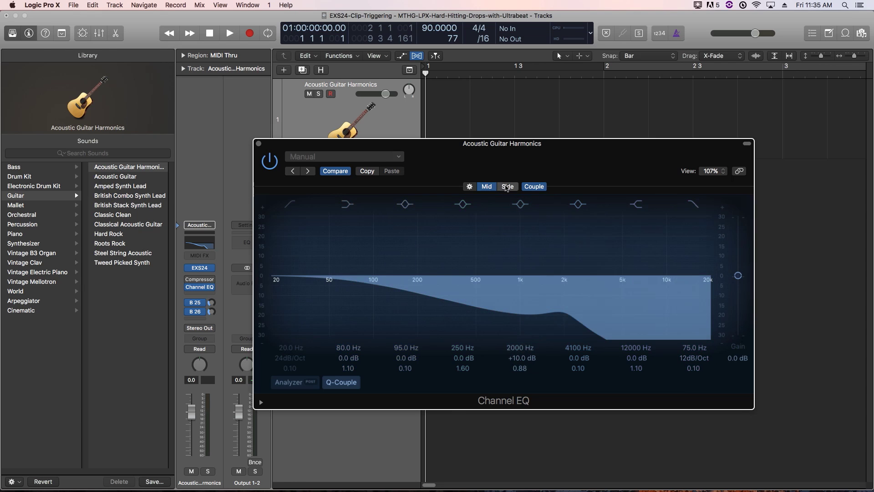
click(506, 187)
click(490, 189)
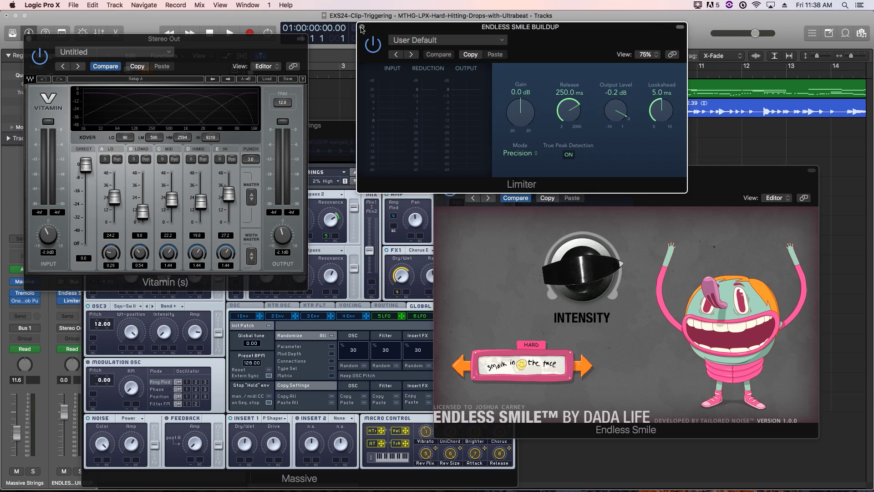
Close the Vitamin, Limiter, Endless Smile and Massive plug-in windows with one key command
key(v)
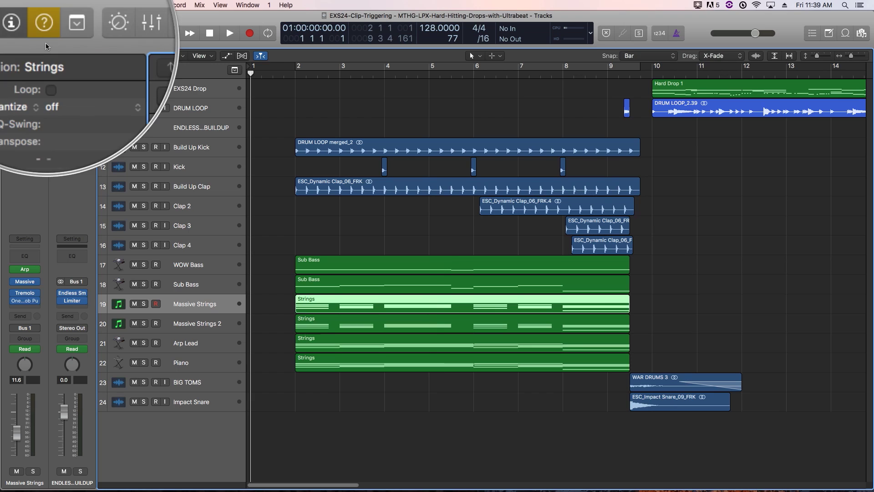
Show Quick Help's full explanation of audio regions with Cmd-/, then bring up Key Commands
mouse_move(46, 37)
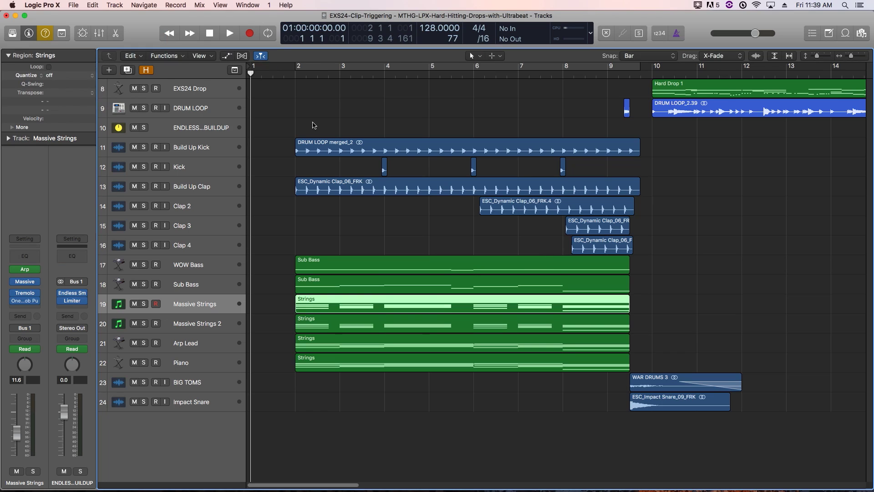
mouse_move(322, 148)
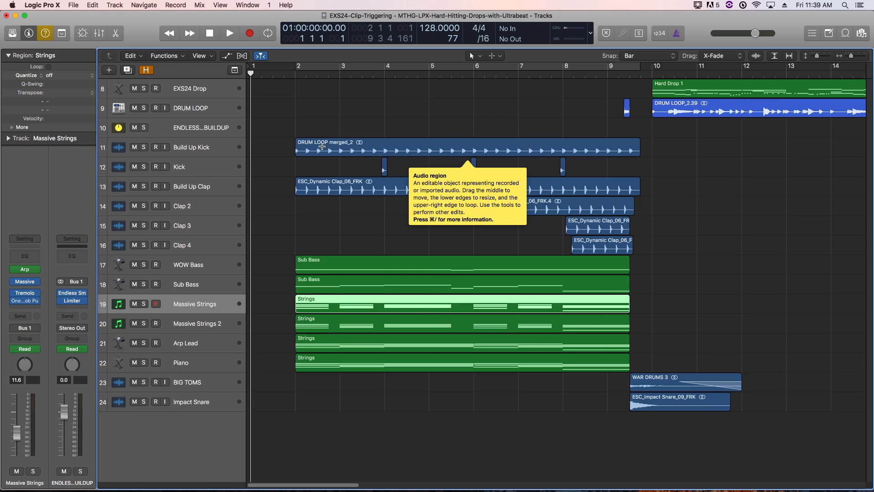
key(super+slash)
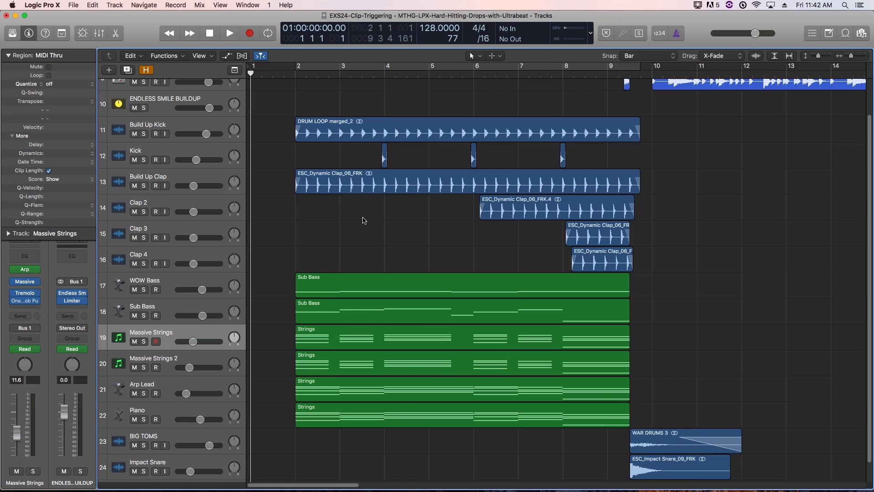
key(alt+k)
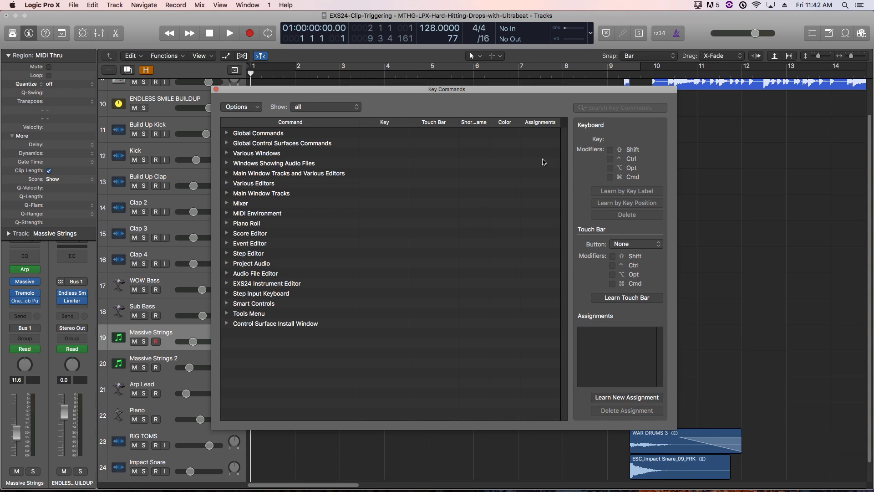
Assign Ctrl-Opt-Cmd-C to the Copy Section Between Locators (Global) key command
click(605, 107)
text(copy)
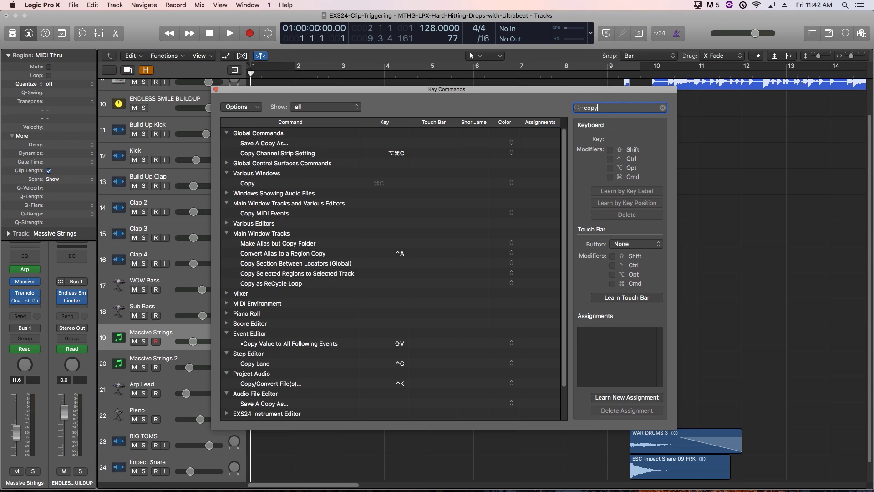
text( section)
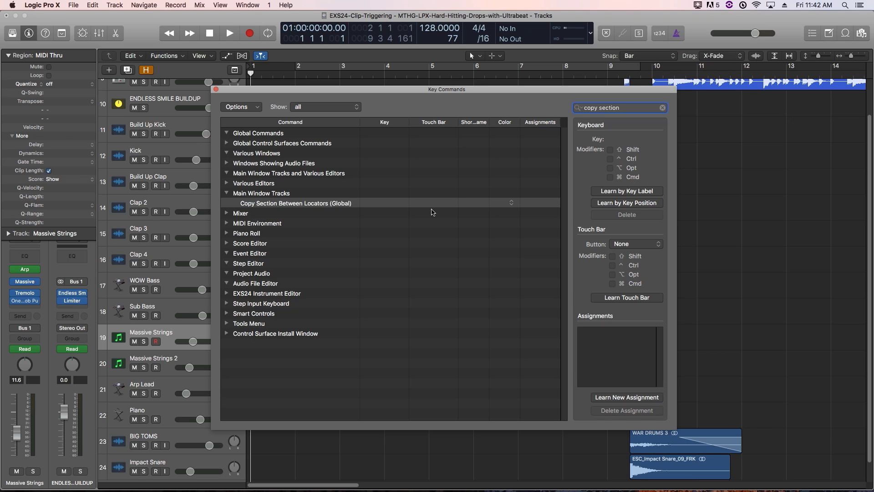
click(608, 205)
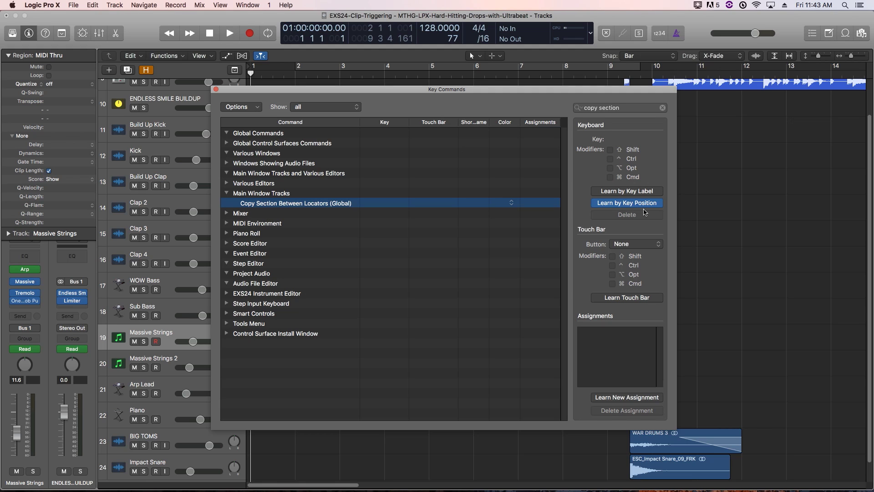
key(ctrl+alt+super+c)
Find 'remove fades' and assign Opt-Shift-Cmd-F to the Remove Fades command
click(618, 202)
click(633, 108)
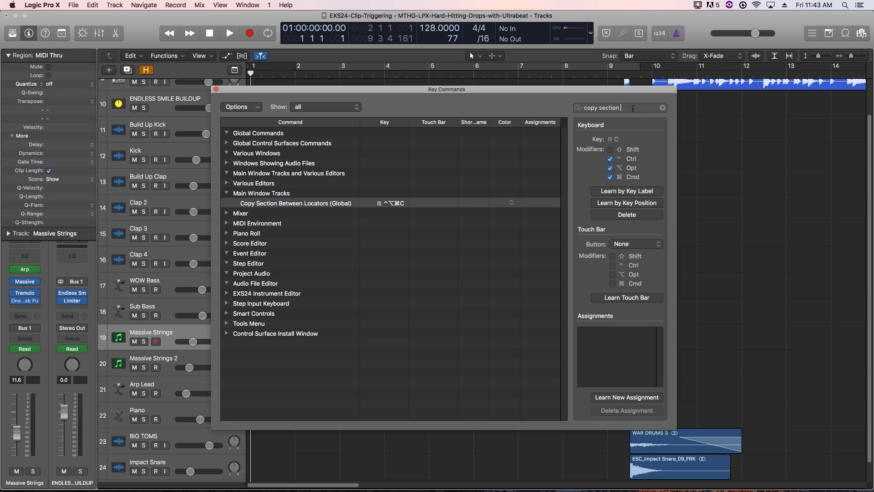
key(BackSpace)
text(re)
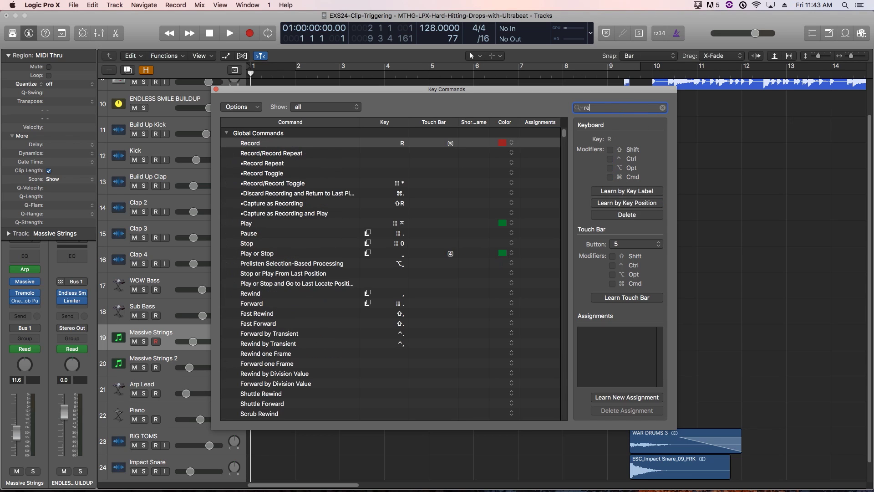
text(move fades)
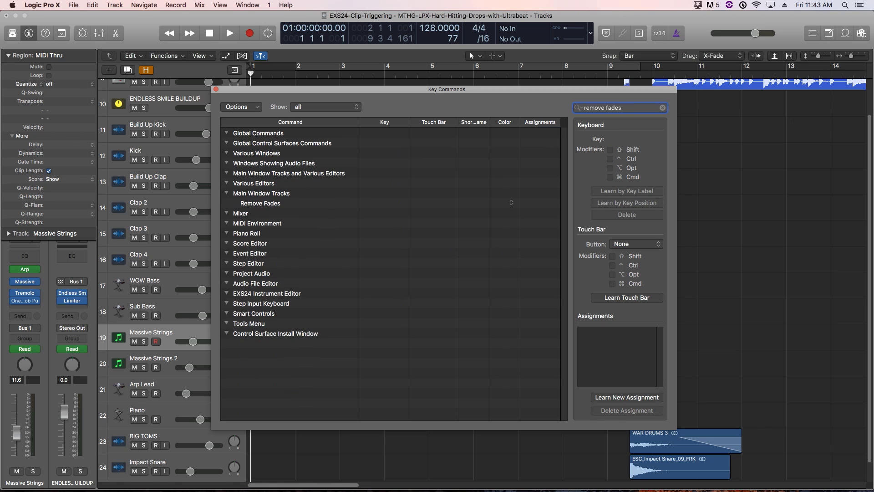
click(324, 206)
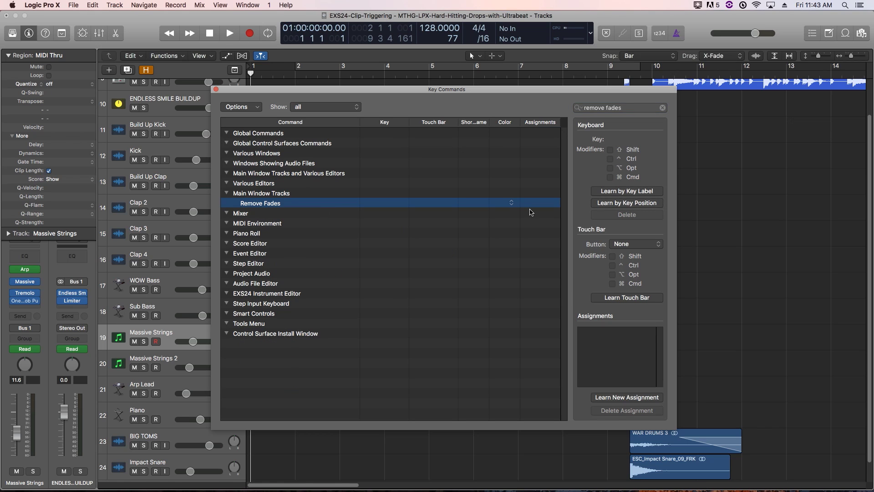
click(610, 205)
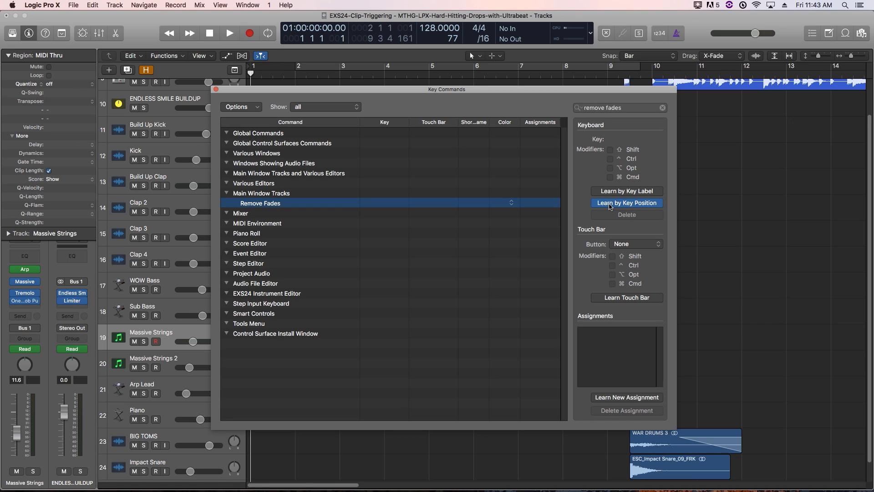
key(alt+shift+super+f)
Close the Key Commands window and set a cycle range from bar 3 to bar 5
click(651, 205)
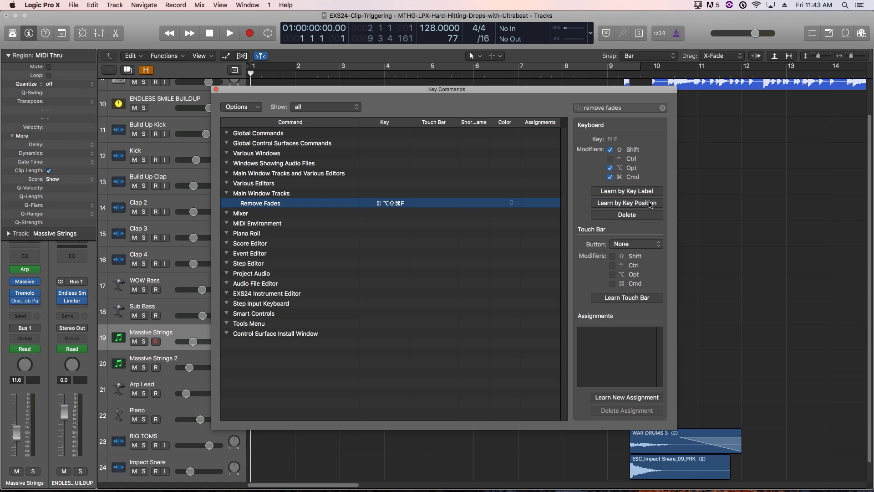
click(217, 89)
drag(340, 66, 430, 92)
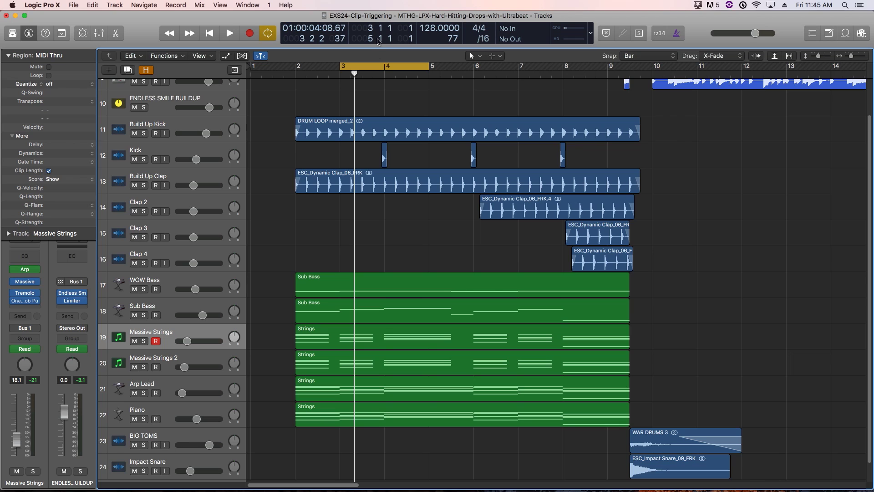
Copy the bar 3–5 section with the new shortcut, choosing Don't Move for global events
mouse_move(386, 66)
mouse_down()
mouse_move(431, 66)
mouse_move(386, 67)
mouse_up()
key(ctrl+super+x)
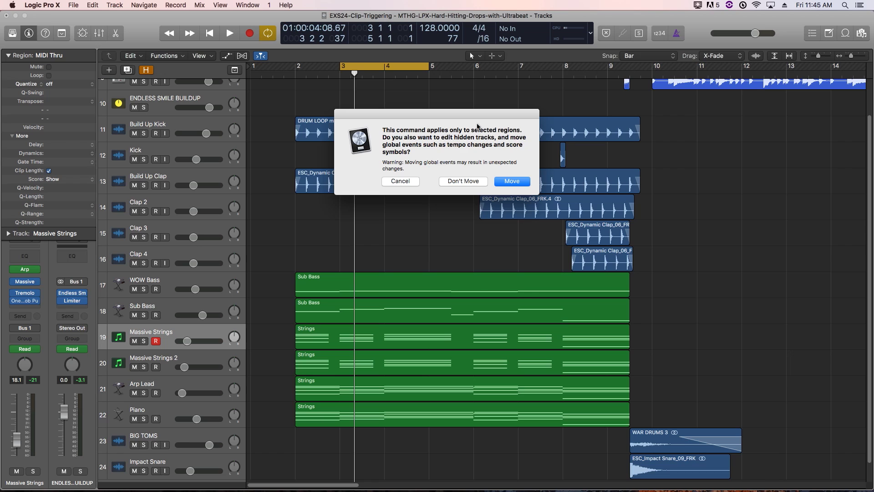
drag(475, 125, 646, 185)
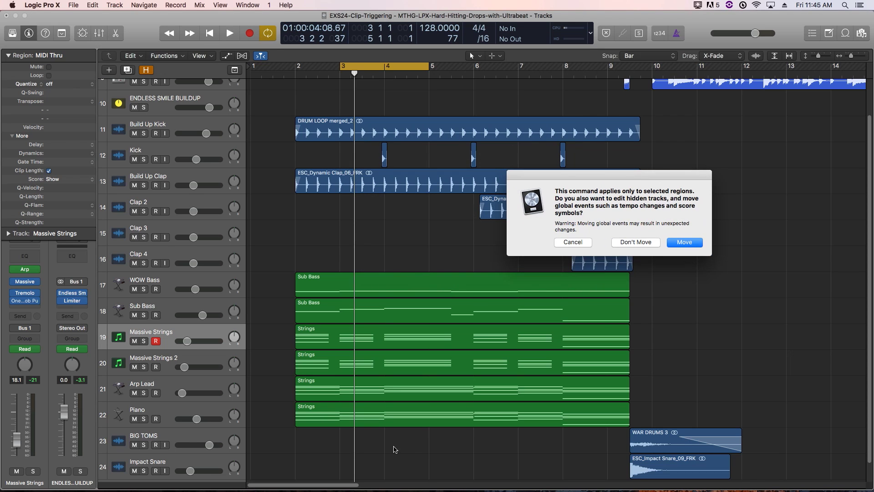
drag(625, 175, 525, 184)
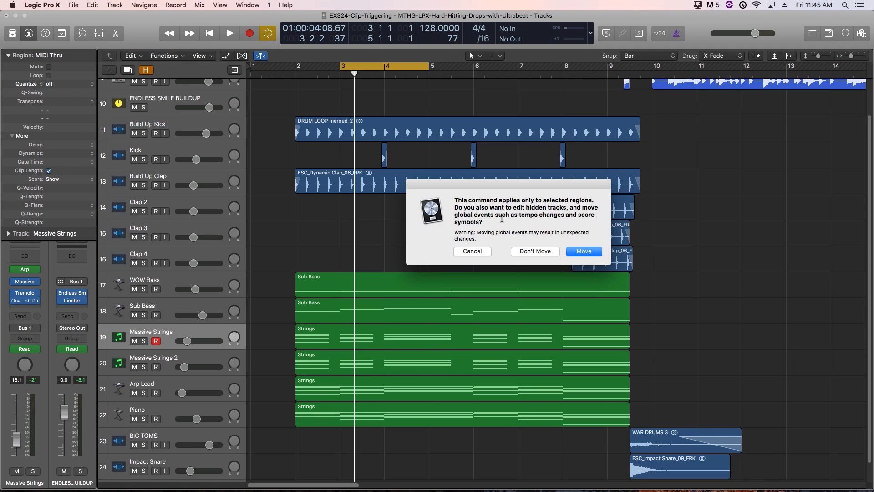
click(537, 251)
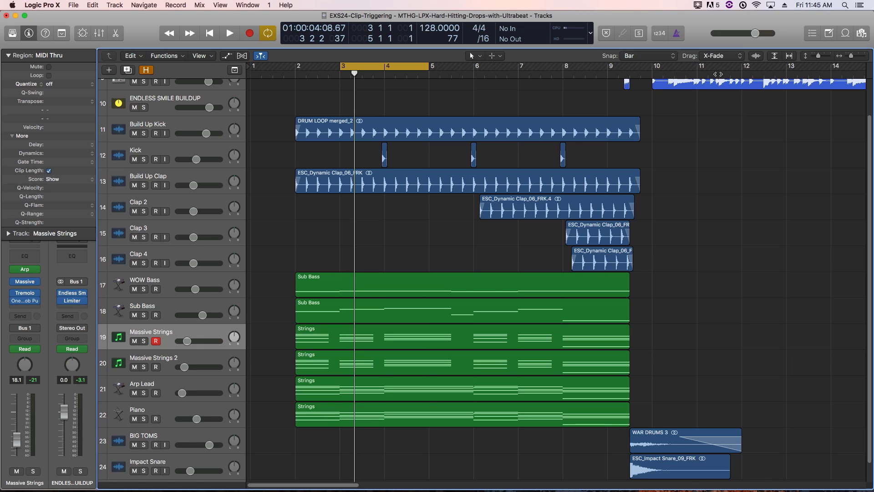
click(696, 69)
Turn Cycle off and paste the copied two-bar section three times starting at bar 11
key(c)
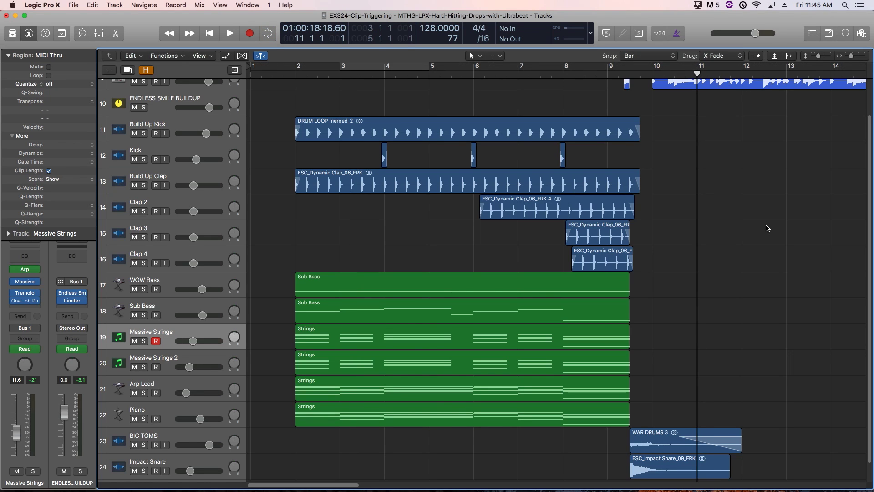
key(super+v)
key(super+v)
key(super+v)
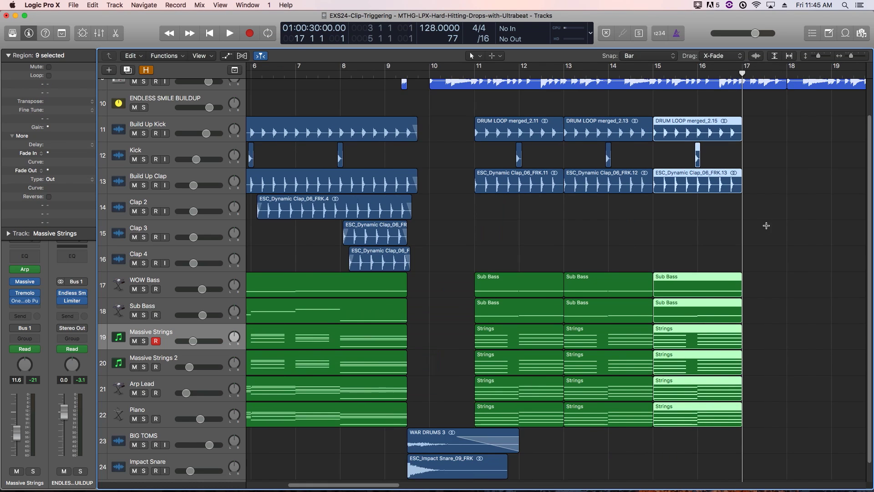
key(super+v)
key(super+v)
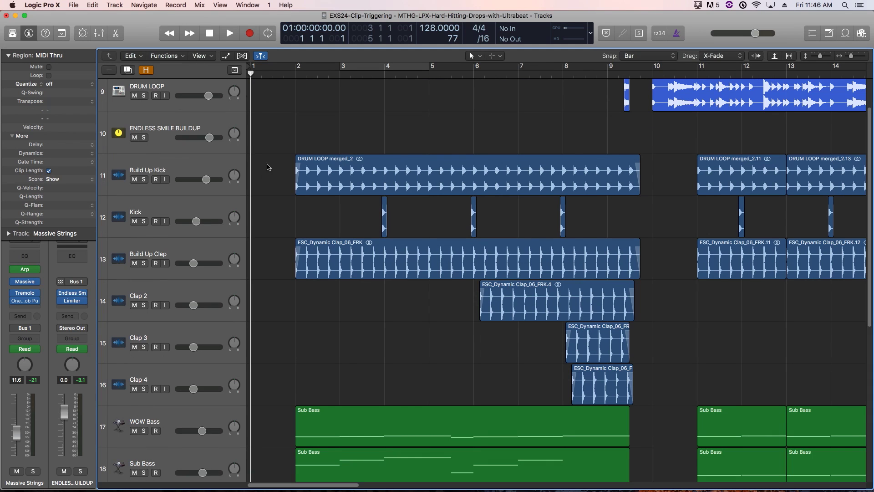
Select the eight kick and clap regions before bar 10 and remove their fades
drag(269, 167, 590, 386)
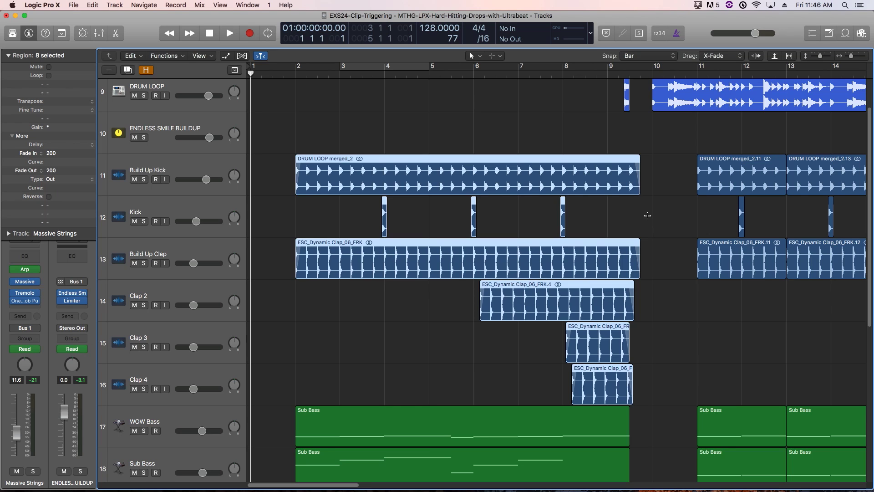
key(super+z)
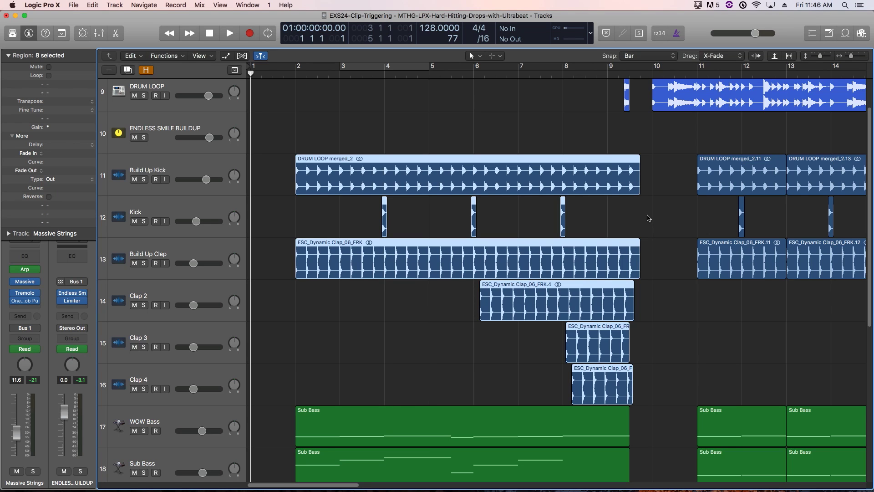